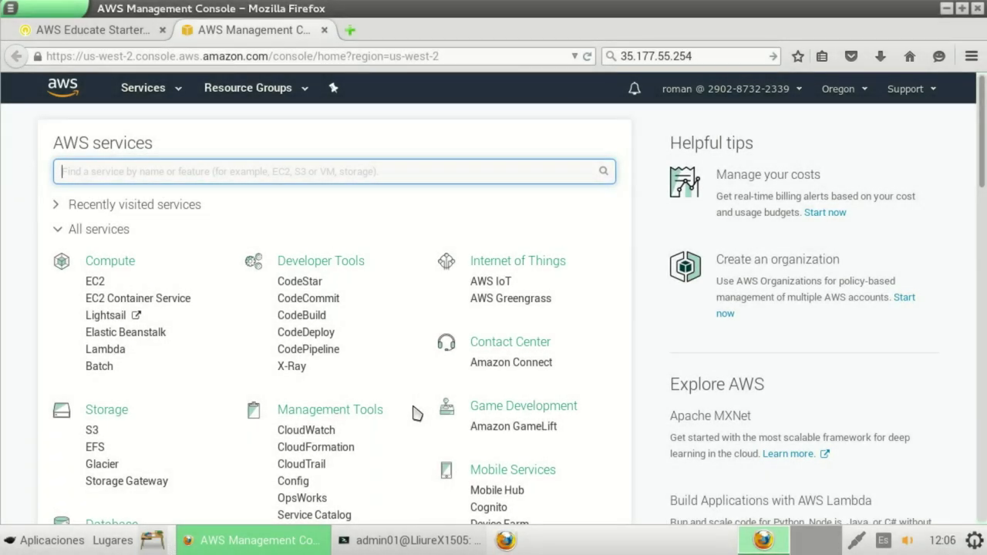
Step: Switch the console region to EU (London) and open the list of running EC2 instances
click(844, 89)
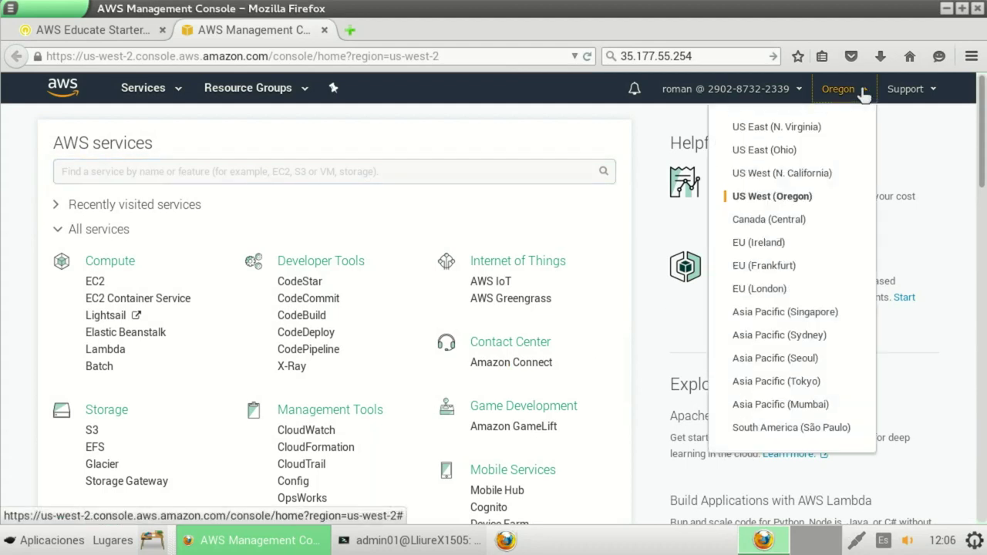
click(770, 292)
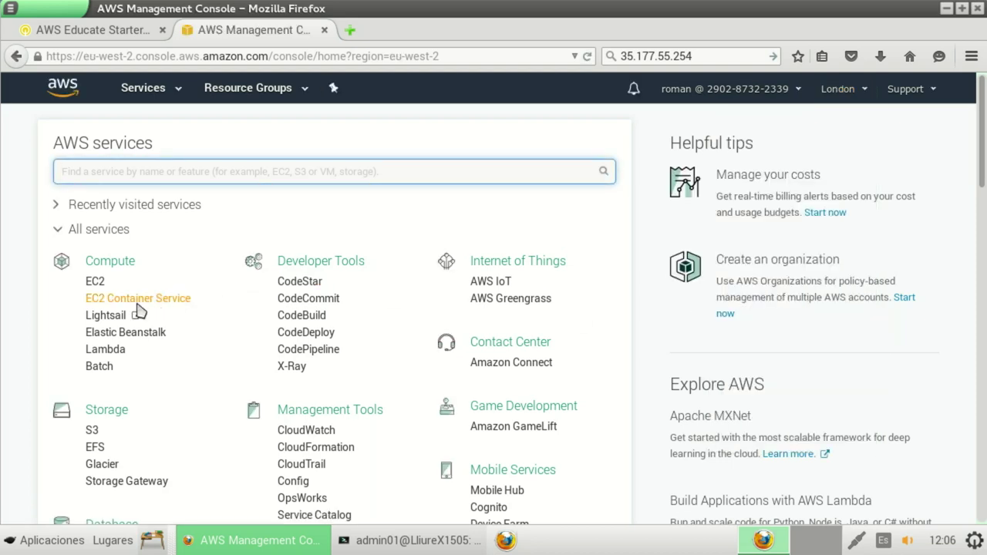
click(105, 282)
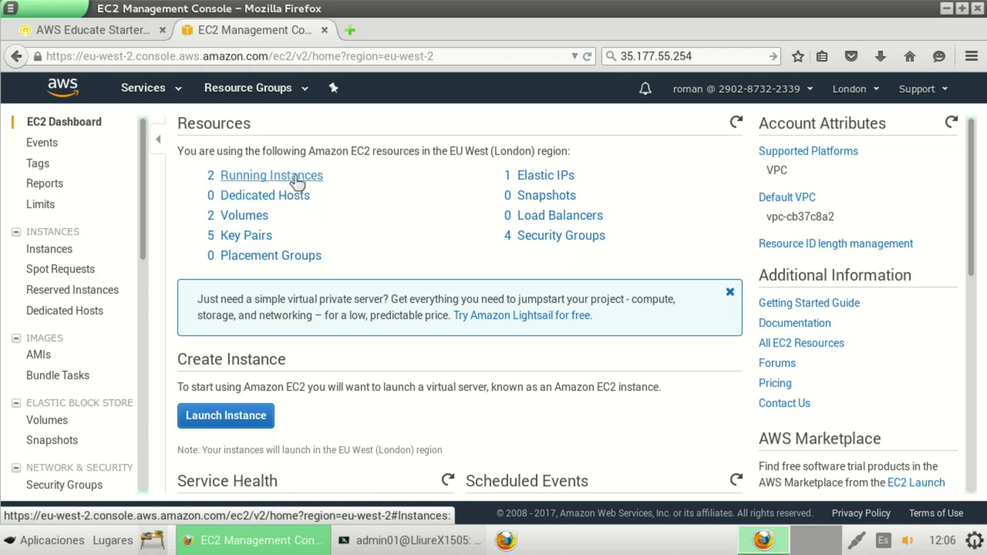
click(298, 177)
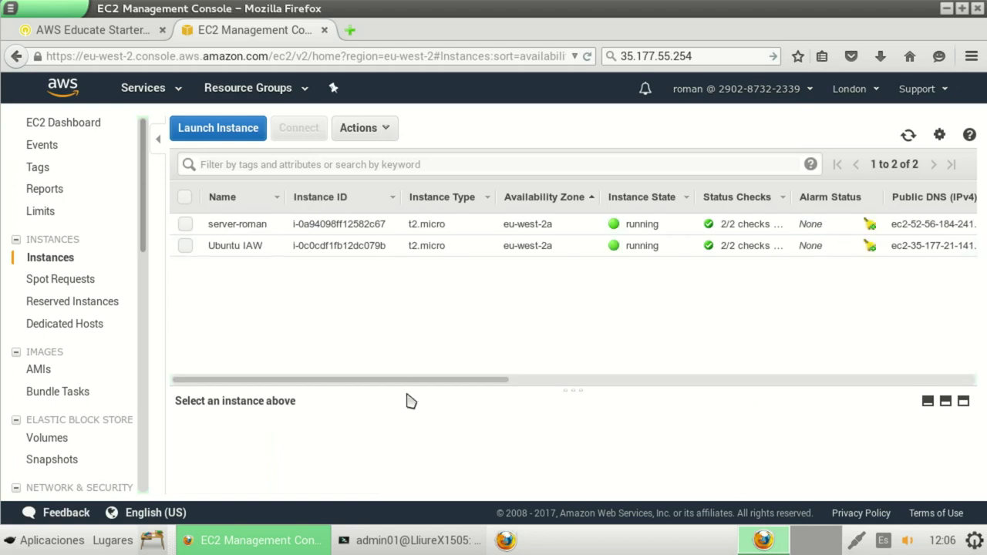
Step: Stop the server-roman instance after reviewing the public DNS and IPv4 address columns
mouse_move(411, 383)
mouse_down()
mouse_move(832, 377)
mouse_move(411, 395)
mouse_up()
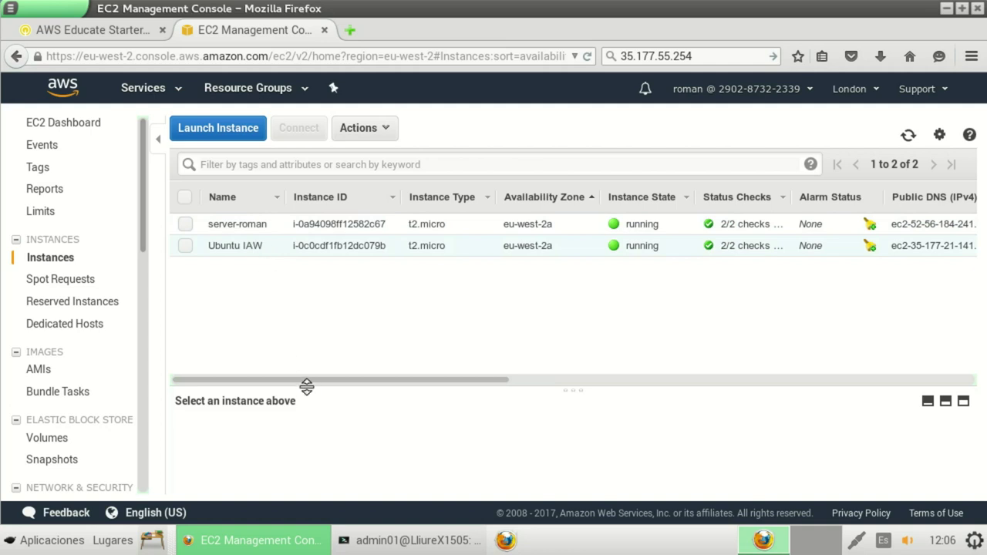
drag(319, 383, 496, 387)
drag(623, 383, 674, 387)
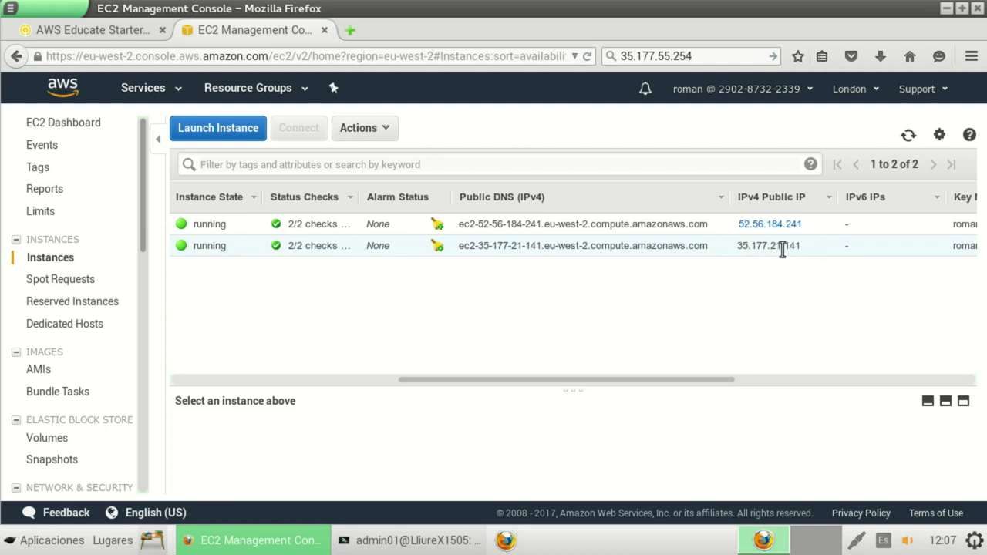
drag(729, 383, 394, 387)
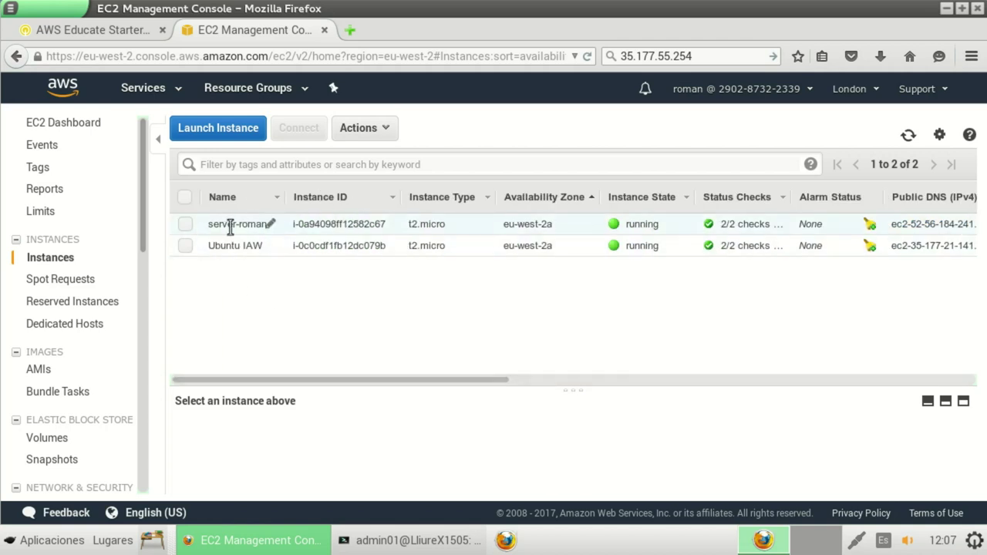
click(185, 224)
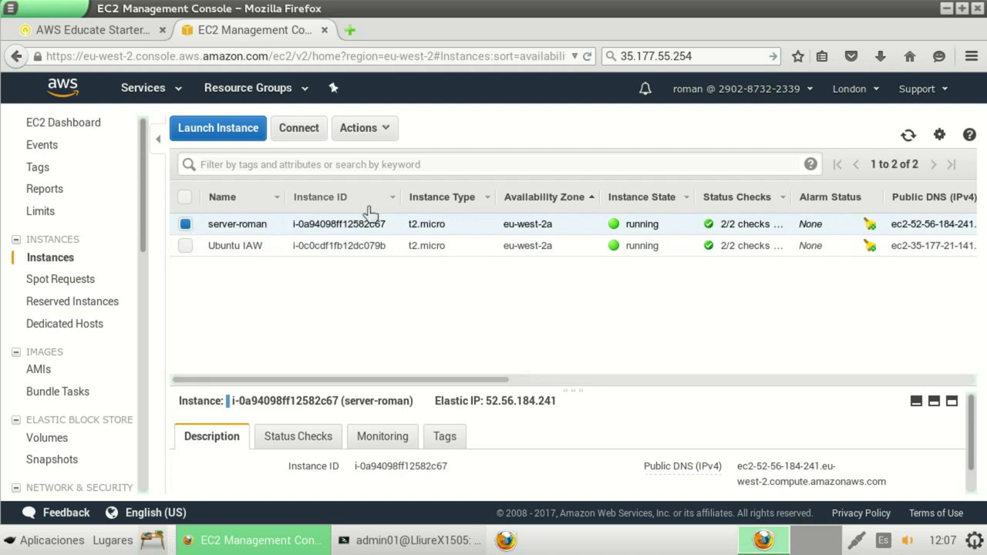
click(383, 131)
mouse_move(431, 222)
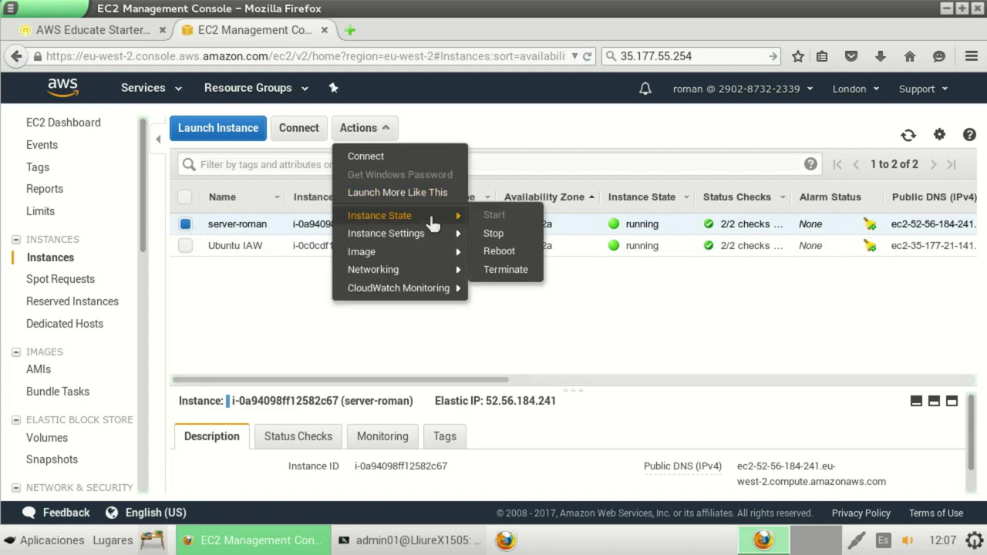
click(498, 236)
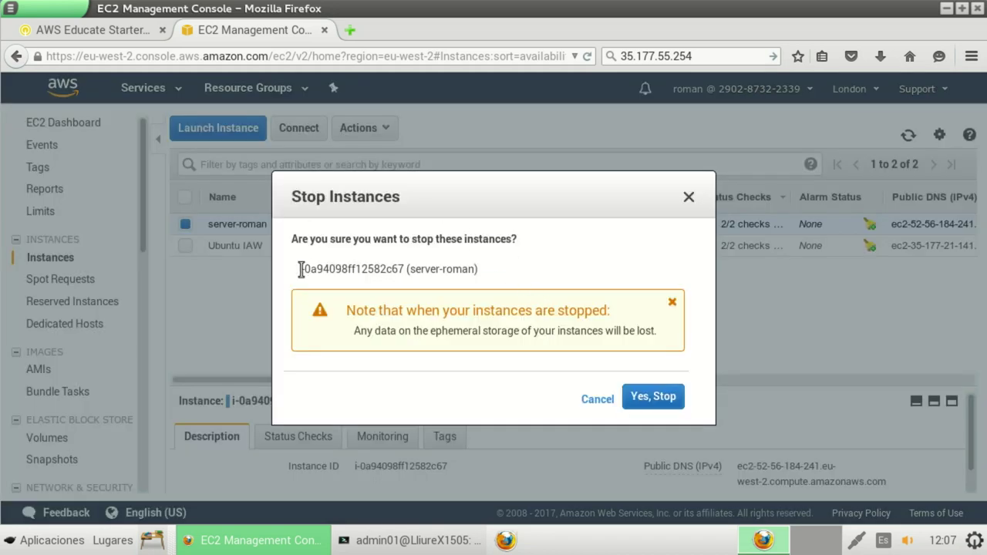
click(652, 399)
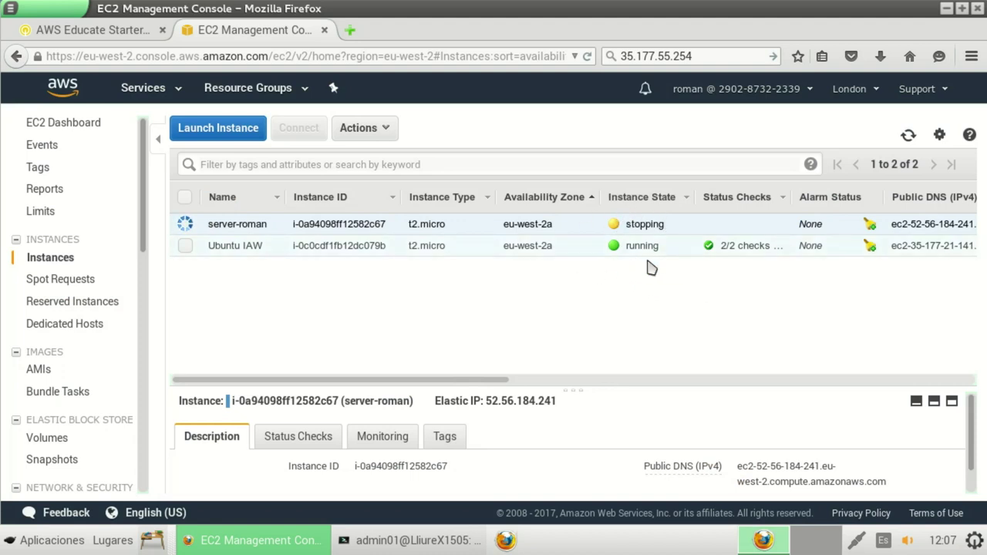
Step: Refresh the instance list and check the stopped server-roman instance's state and public IPv4 address
drag(480, 381, 454, 405)
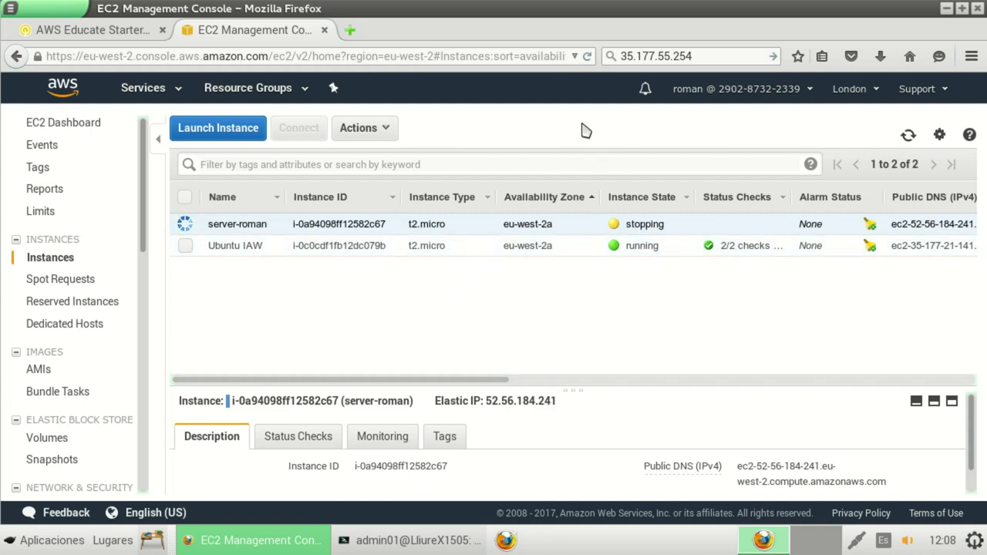
click(588, 58)
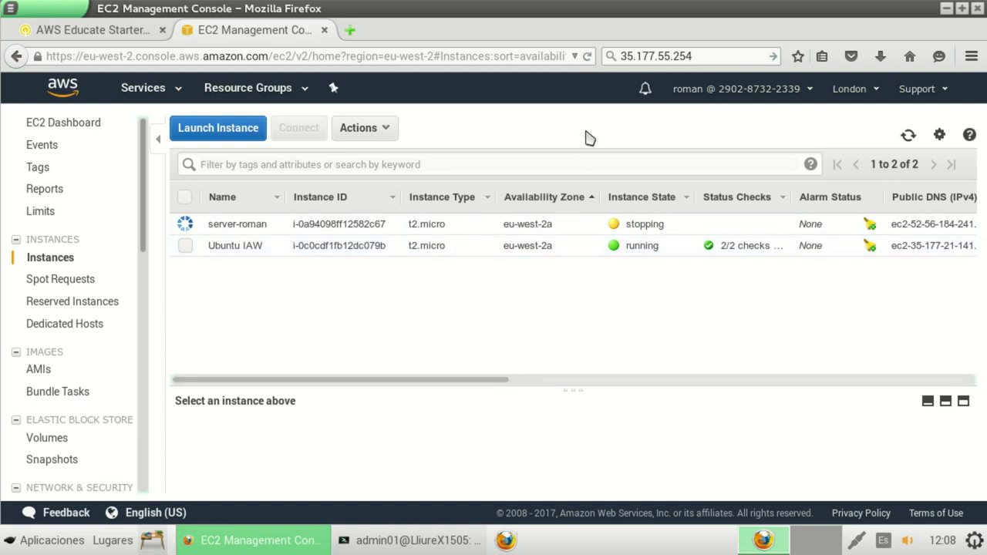
click(587, 57)
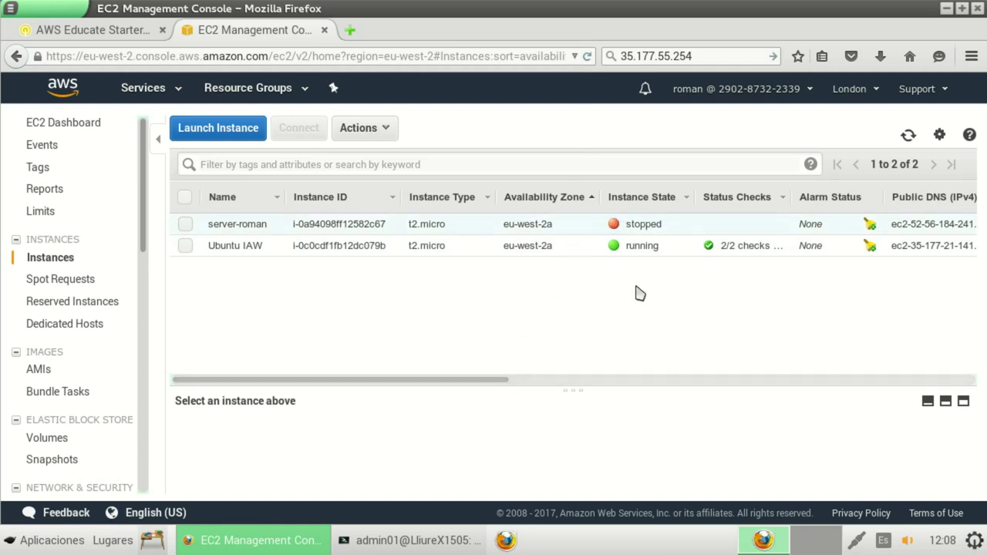
drag(499, 382, 800, 414)
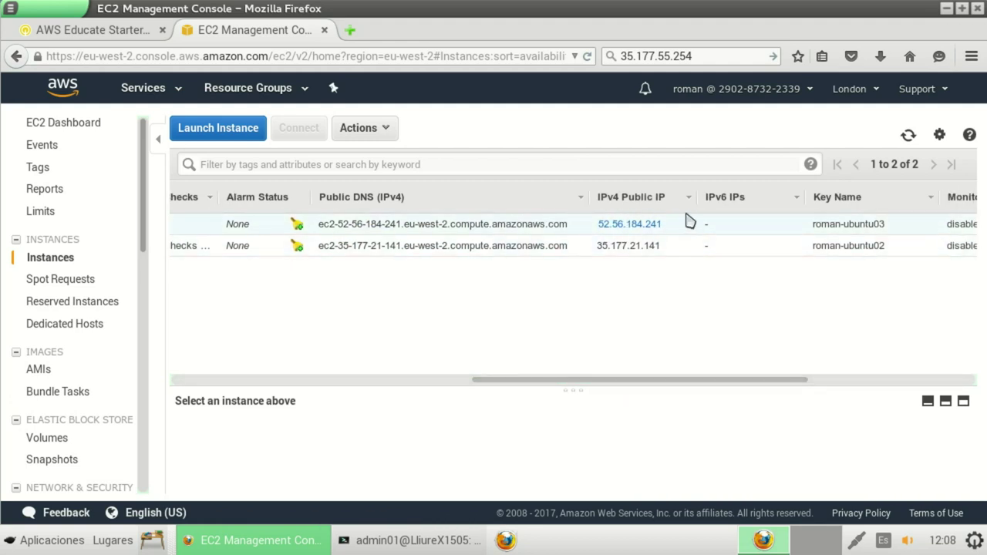
drag(714, 381, 333, 390)
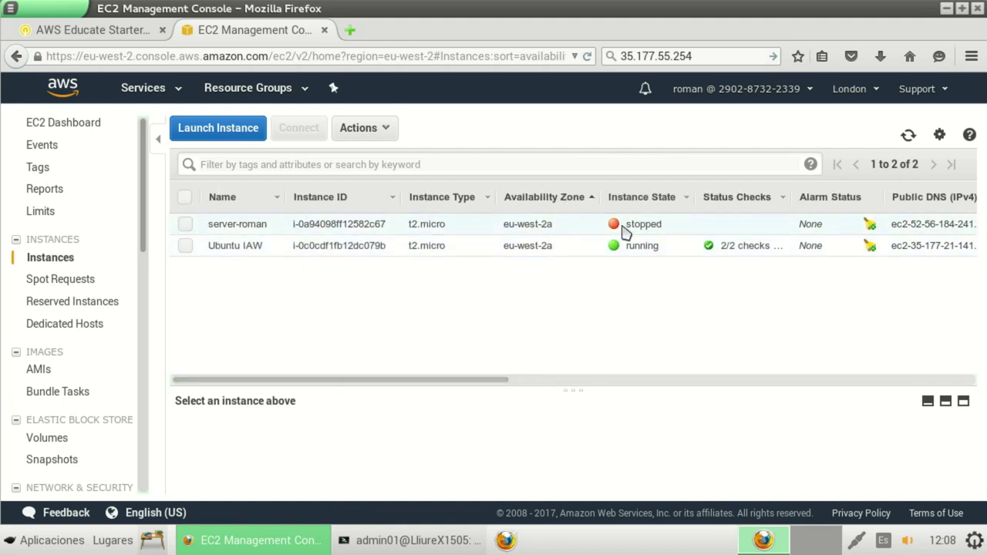
Step: Start the server-roman instance again
click(185, 225)
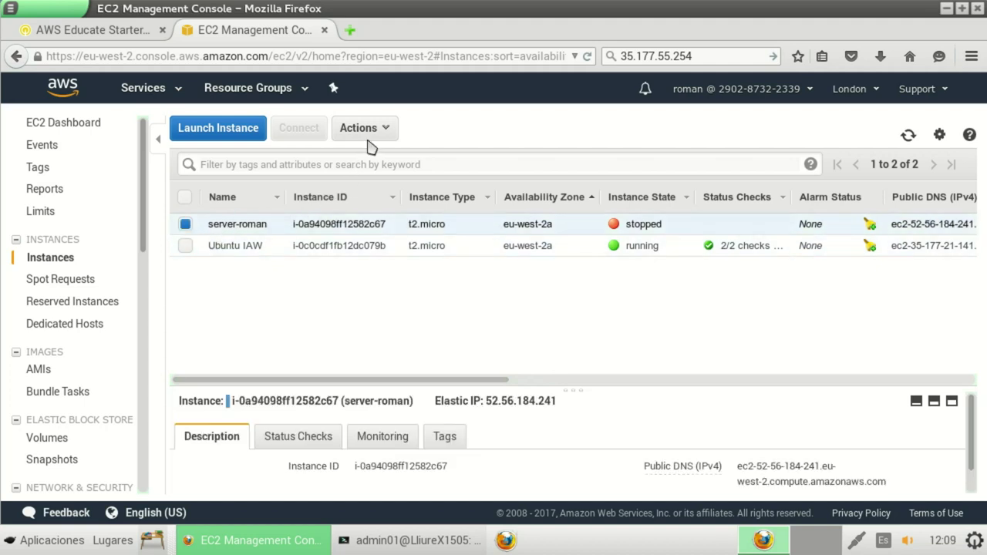
click(388, 132)
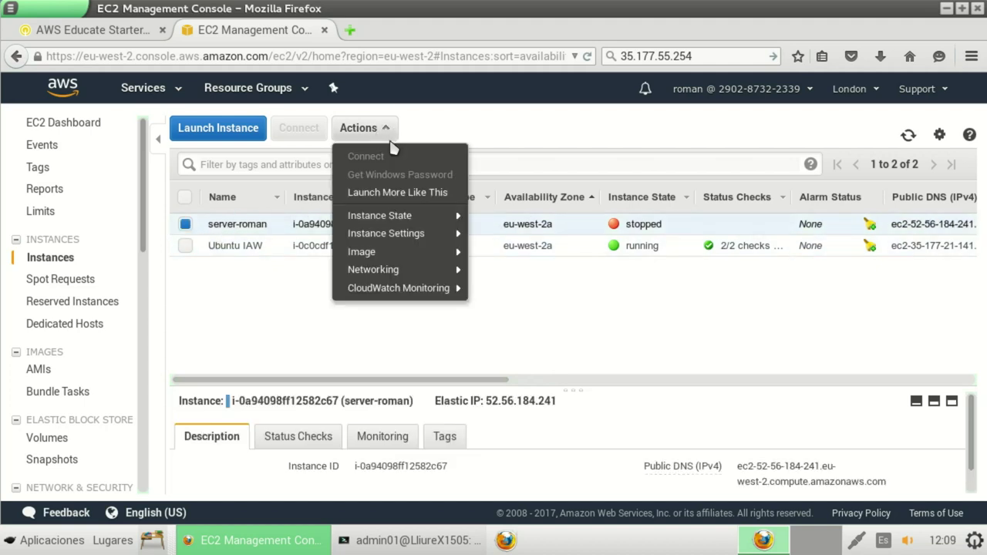
mouse_move(404, 222)
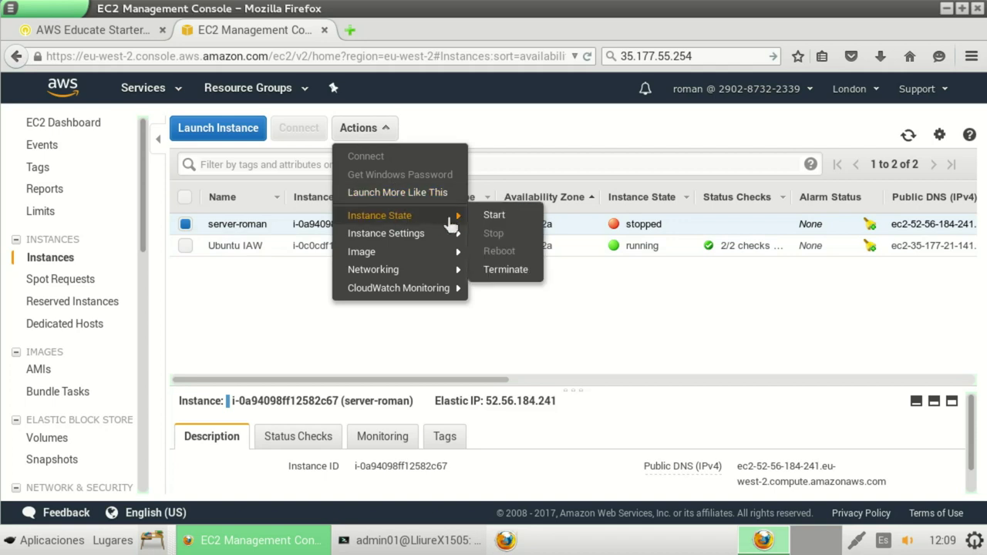
click(493, 217)
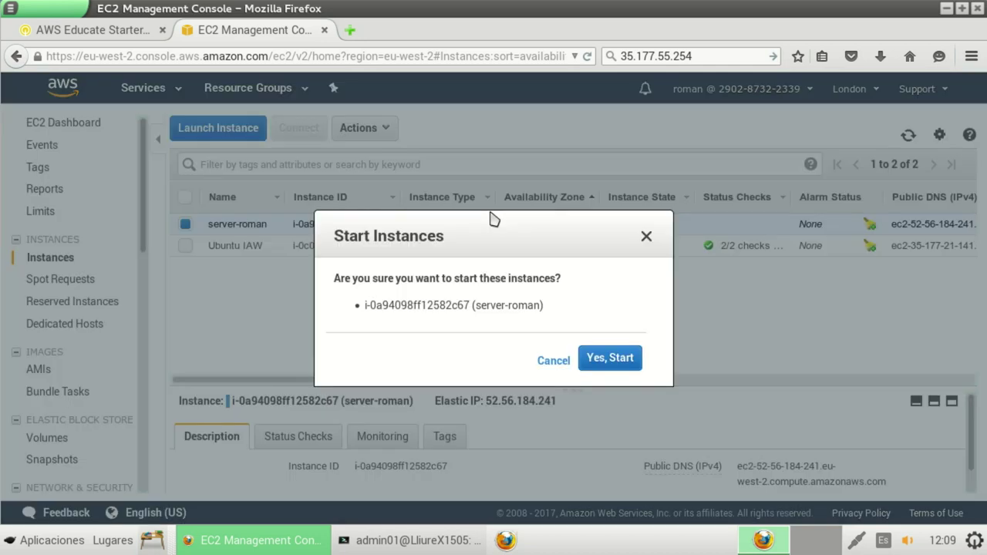
click(621, 364)
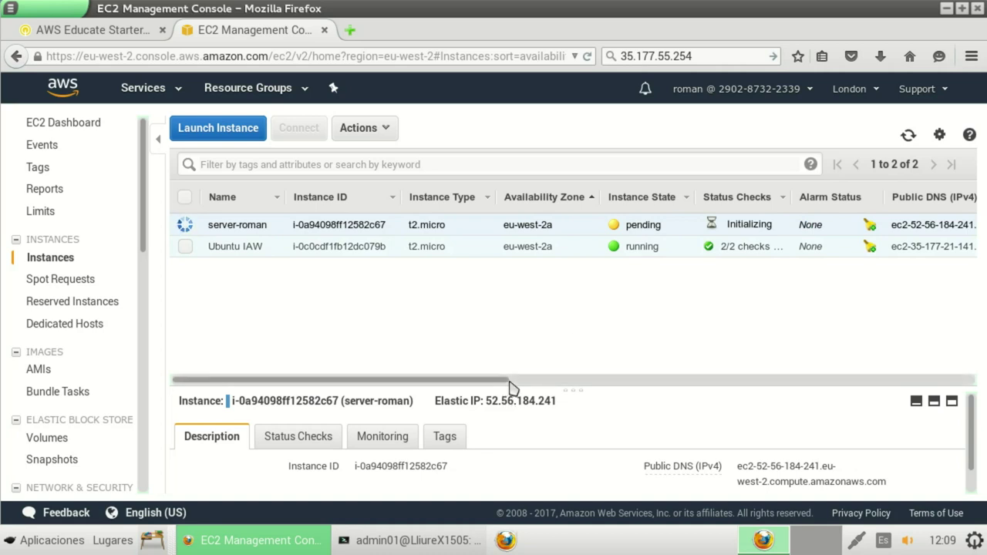
Step: Reload the instance list and review the restarted server-roman instance's state and address columns
key(F5)
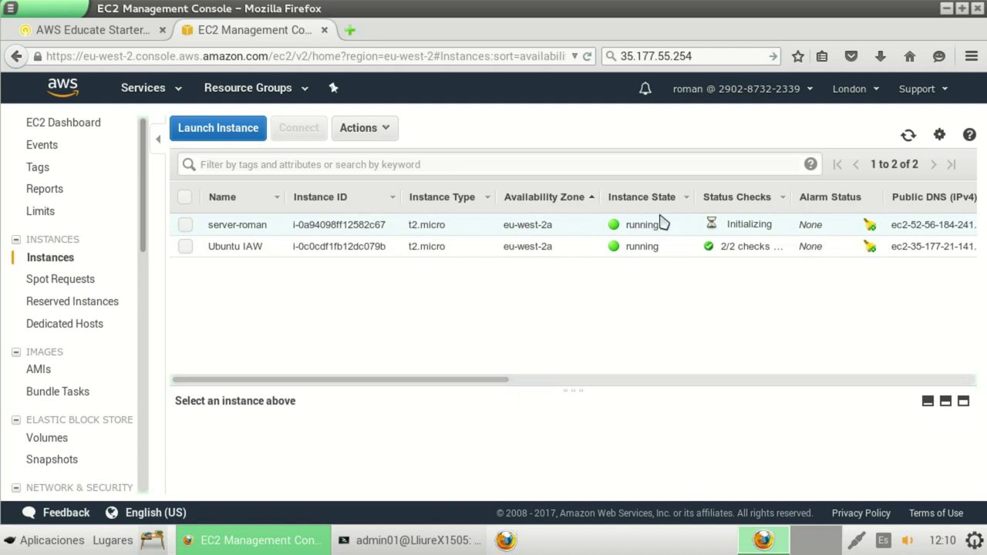
drag(498, 383, 778, 385)
drag(911, 392, 496, 407)
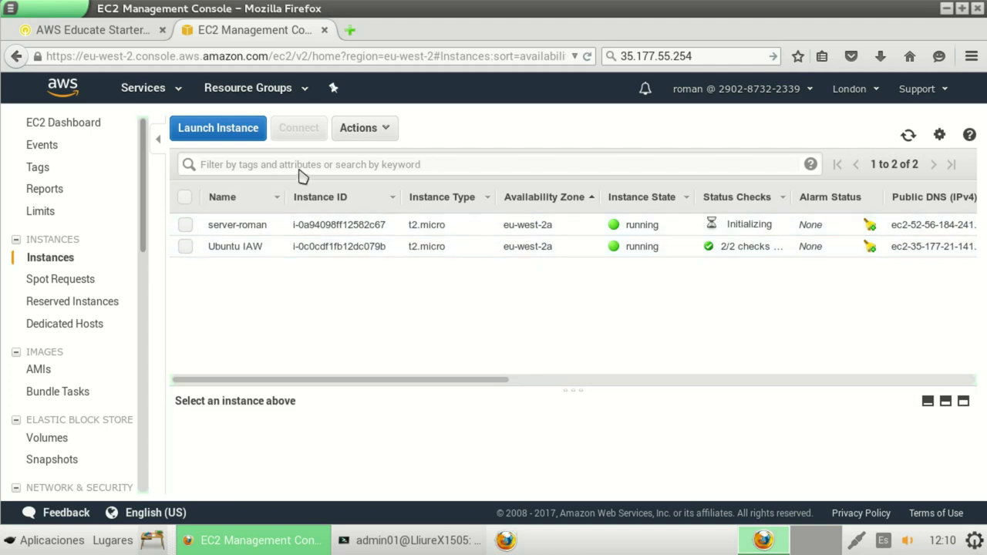
Step: Terminate the server-roman instance and release its attached Elastic IP
click(185, 225)
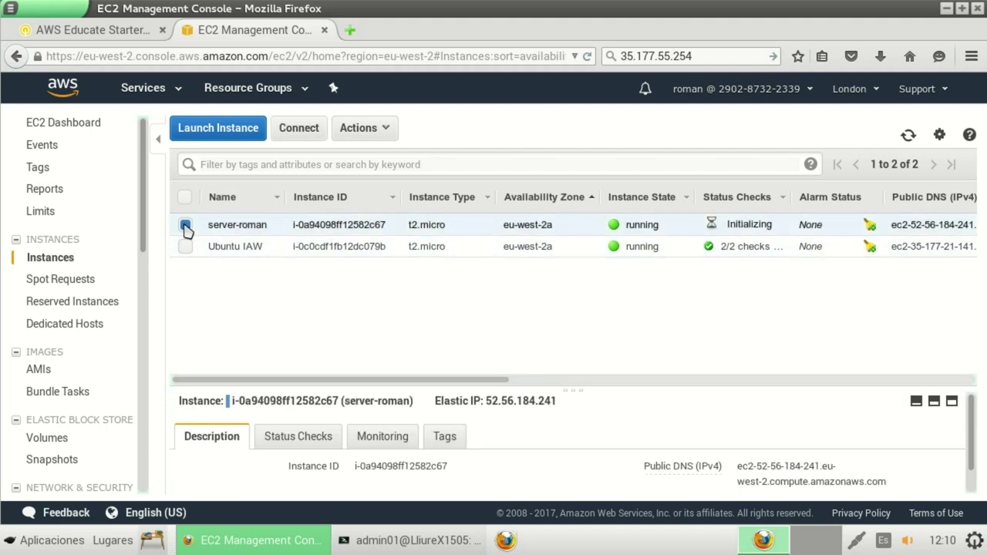
click(379, 129)
mouse_move(417, 219)
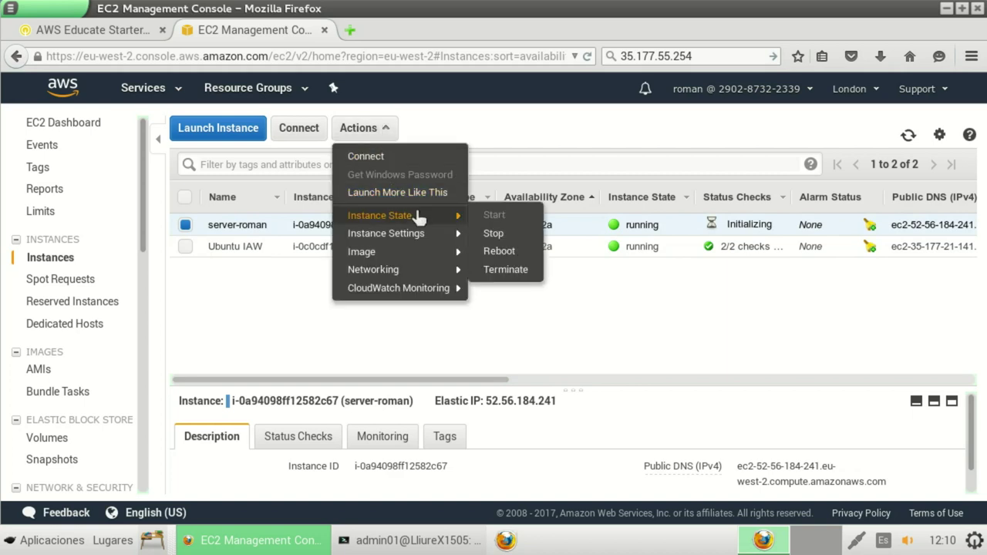
click(505, 270)
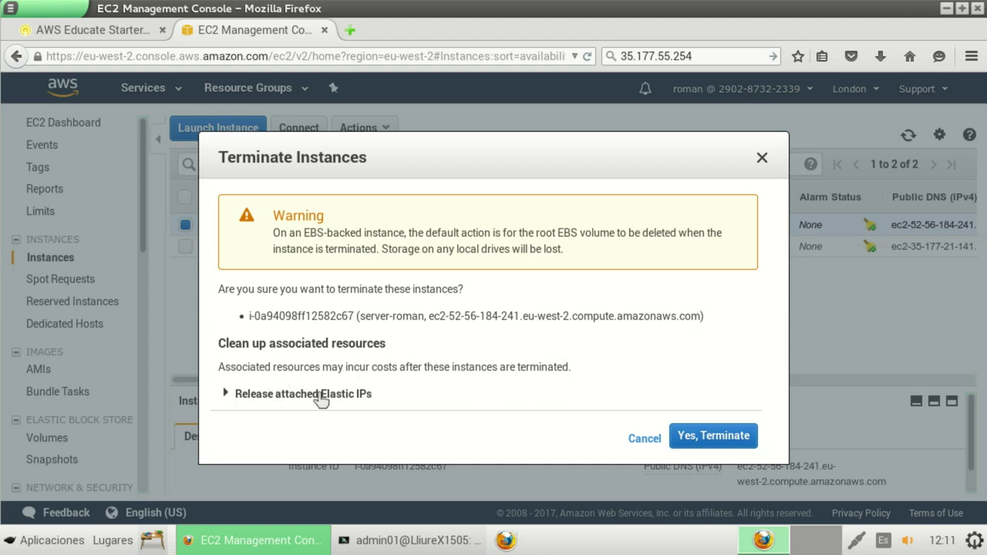
click(228, 395)
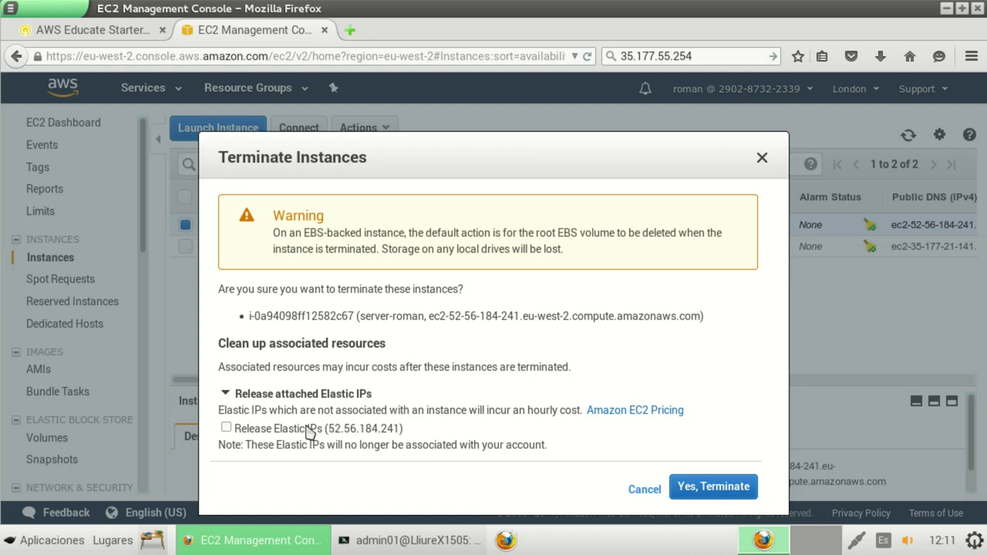
click(227, 428)
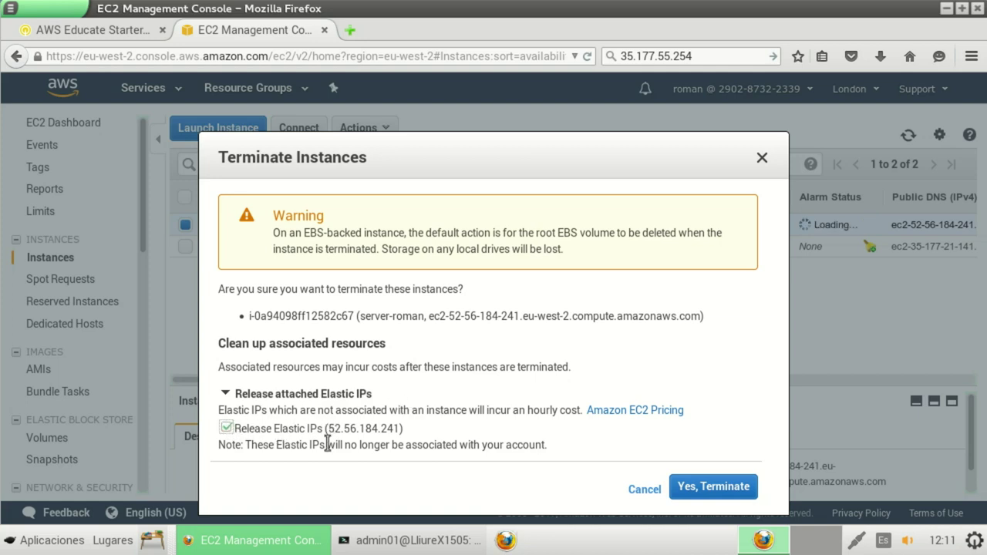
click(722, 490)
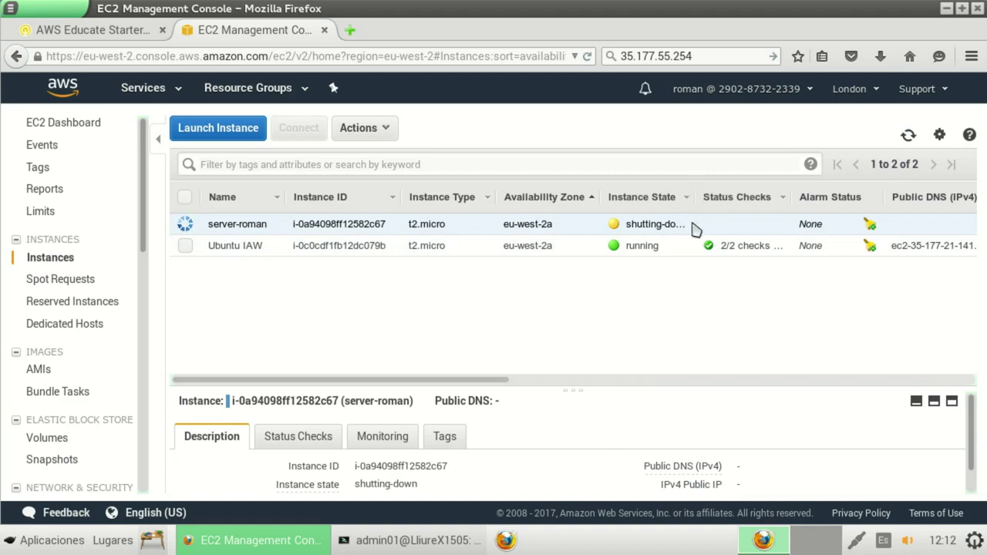
Step: Widen the Instance State column and refresh the instance list to check the termination
drag(694, 197, 711, 196)
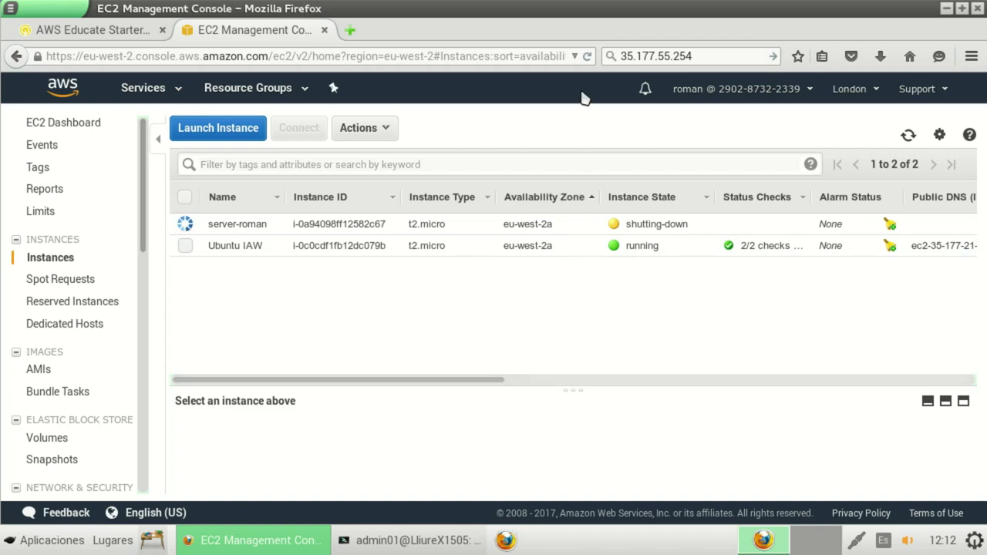
click(587, 57)
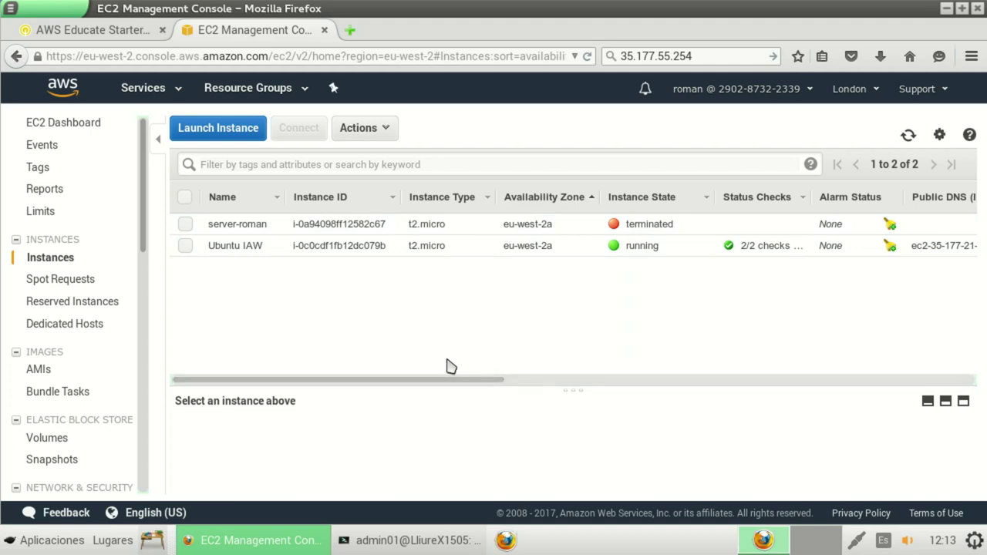
Step: Check the Elastic IPs list for the London region and return to the instance list
drag(146, 223, 147, 304)
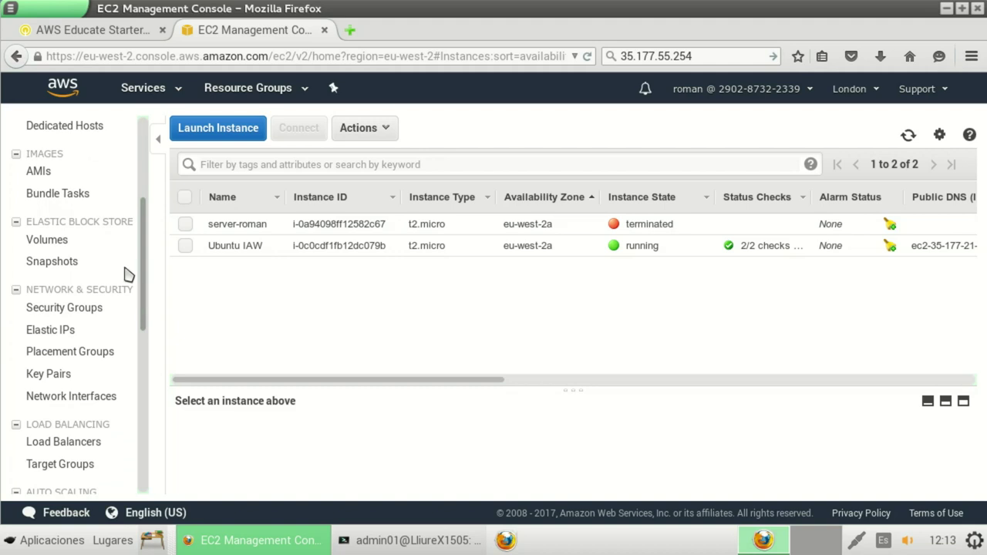
click(51, 333)
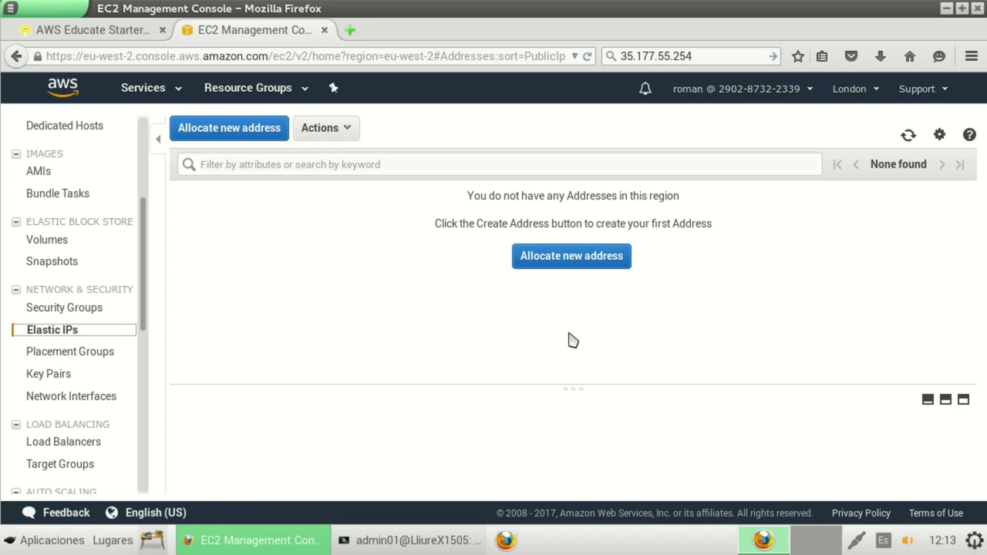
scroll(54, 249, up, 4)
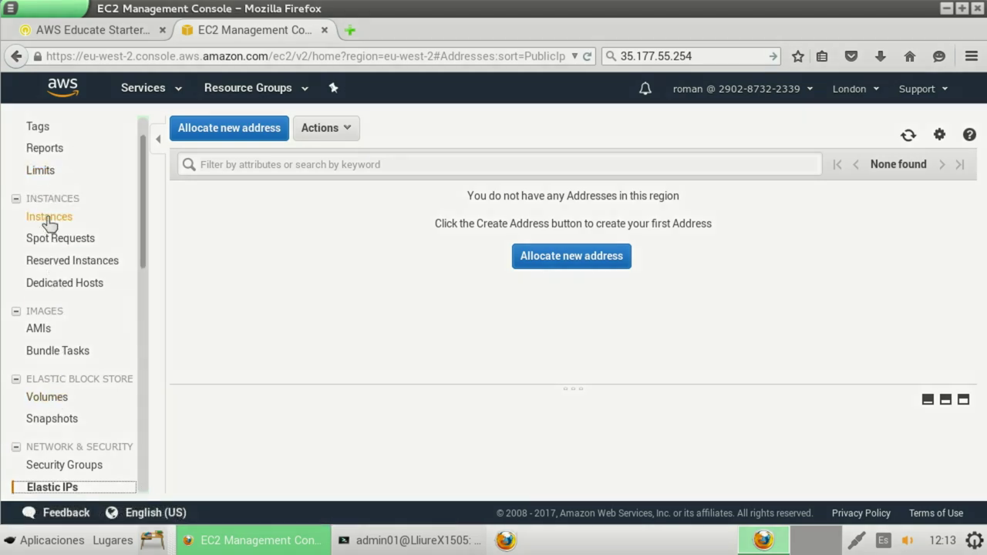
click(48, 219)
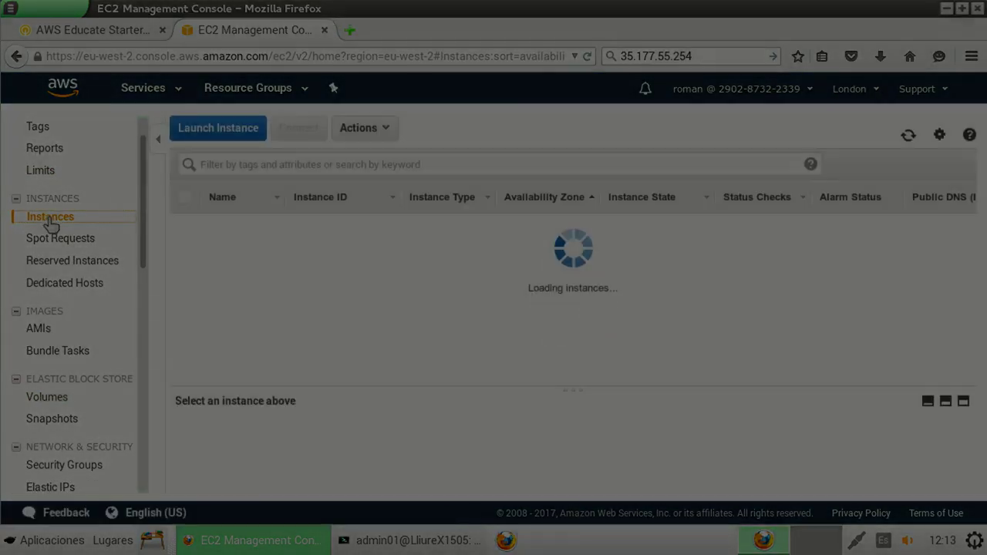